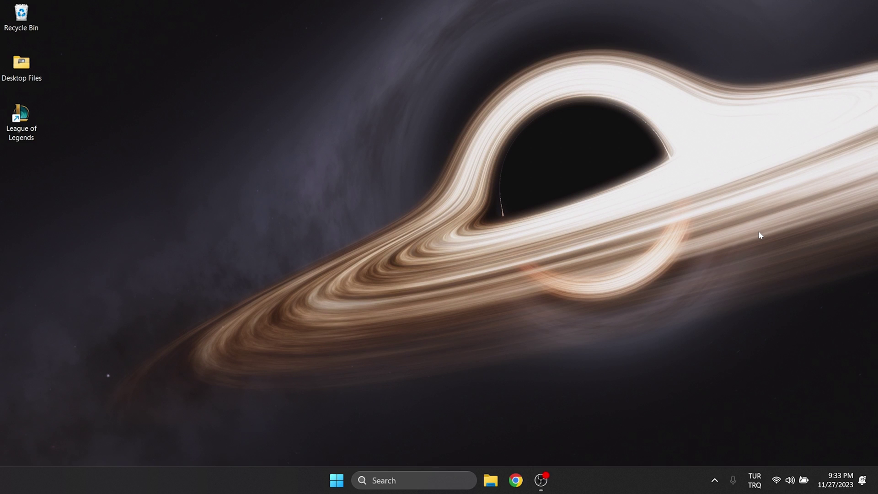
# From the shortcut's file location, open Properties of League of Legends.exe in Riot Games\League of Legends\Game.
pyautogui.rightClick(21, 117)
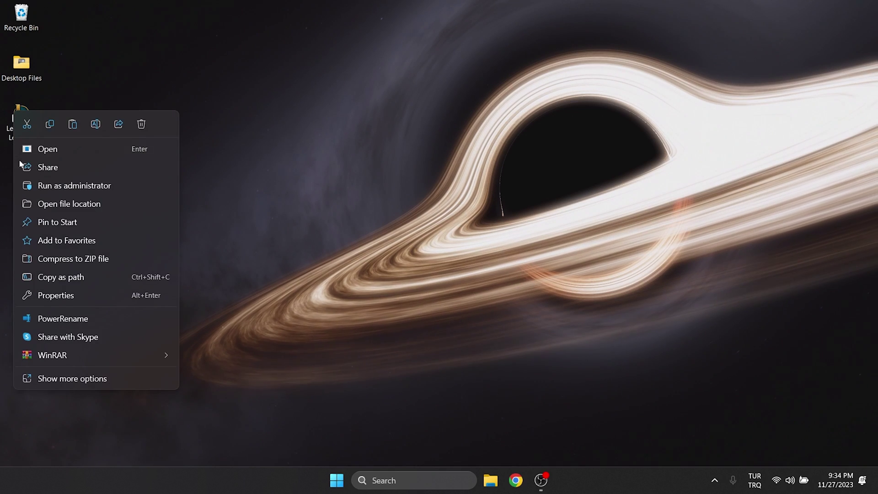
pyautogui.click(48, 205)
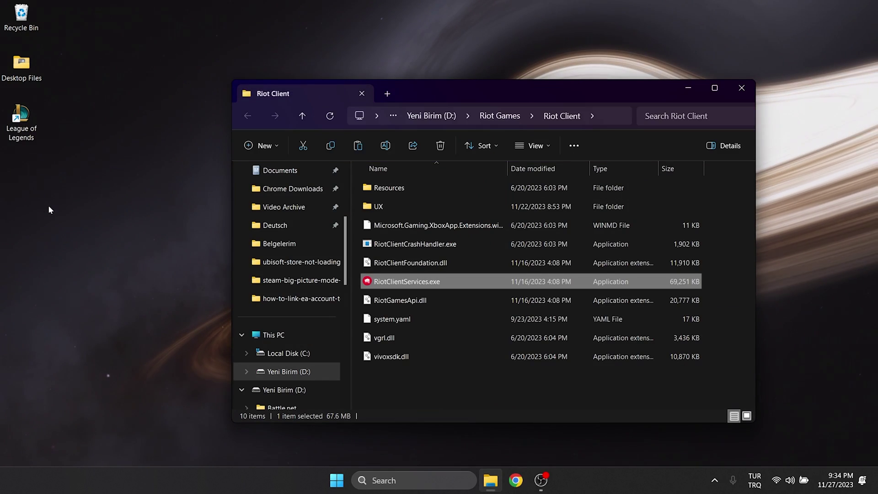
pyautogui.doubleClick(514, 91)
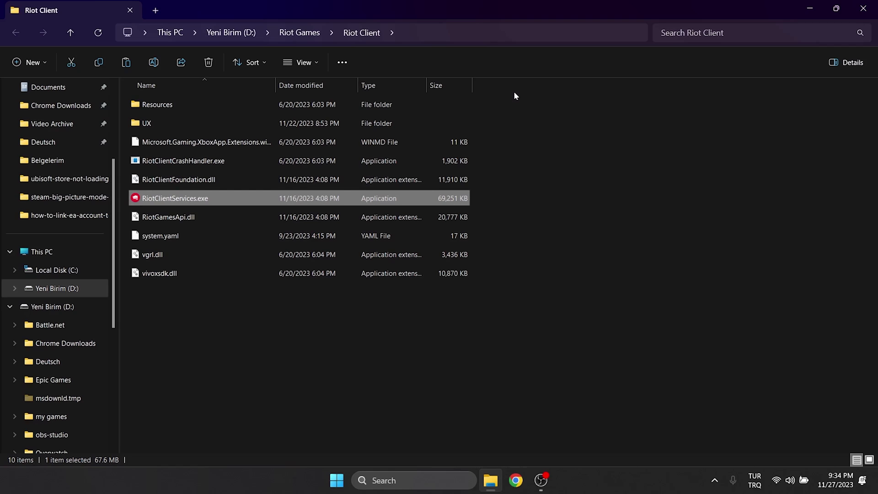
pyautogui.click(297, 33)
pyautogui.doubleClick(203, 109)
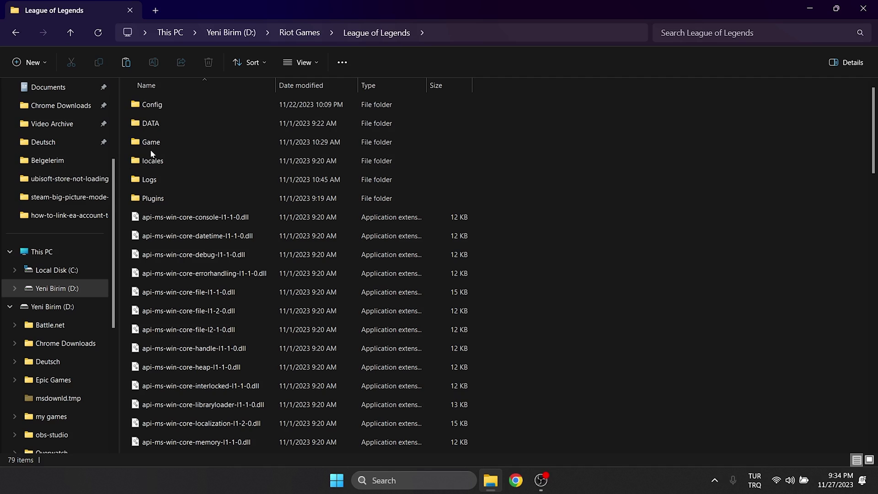
pyautogui.doubleClick(177, 143)
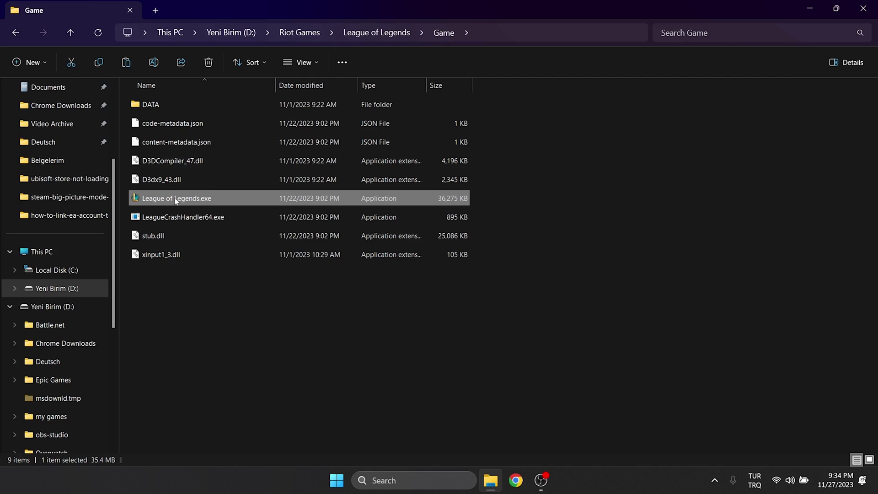
pyautogui.rightClick(175, 198)
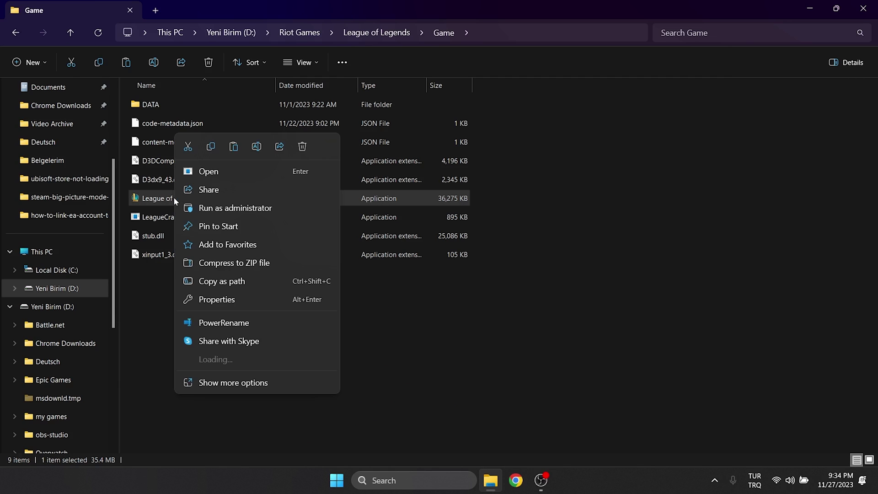
pyautogui.click(238, 301)
# Set League of Legends.exe to Windows 8 compatibility with fullscreen optimizations disabled, then apply and close.
pyautogui.click(309, 183)
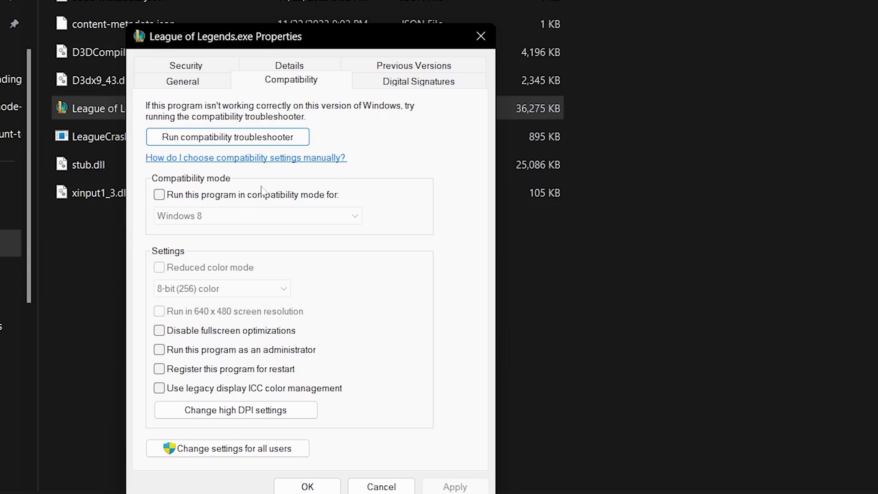
pyautogui.click(159, 195)
pyautogui.click(188, 218)
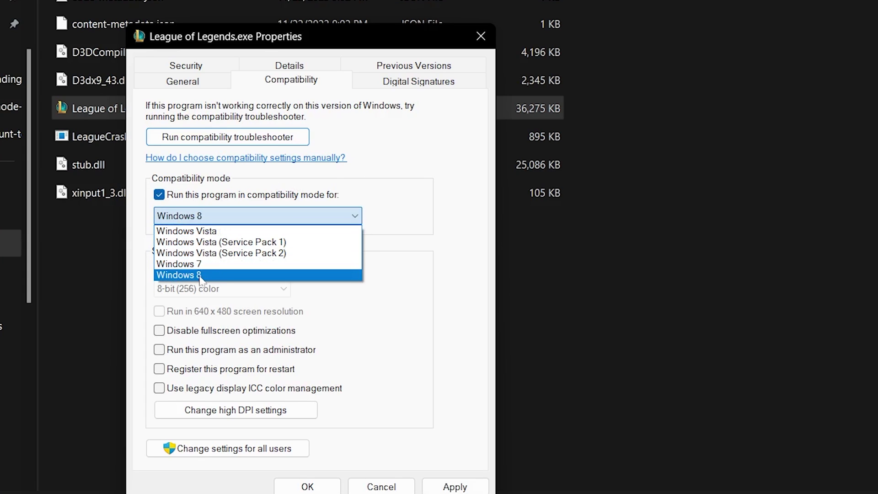
pyautogui.click(210, 277)
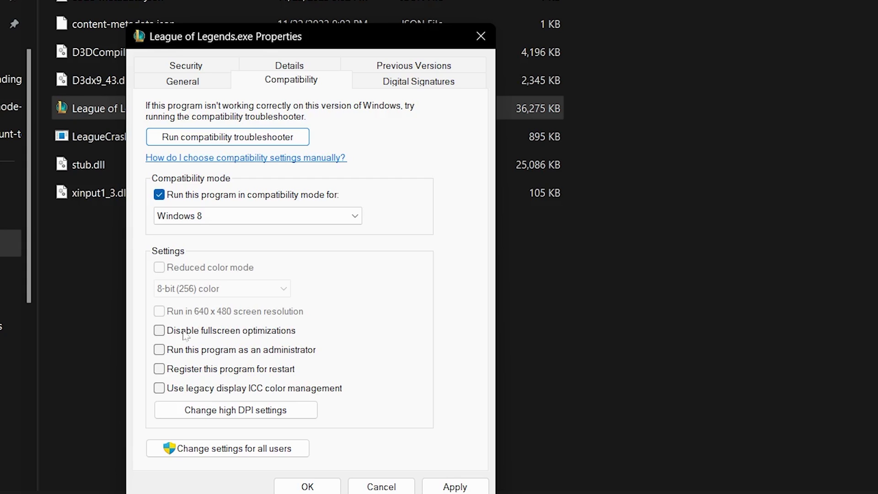
pyautogui.click(159, 332)
pyautogui.click(458, 488)
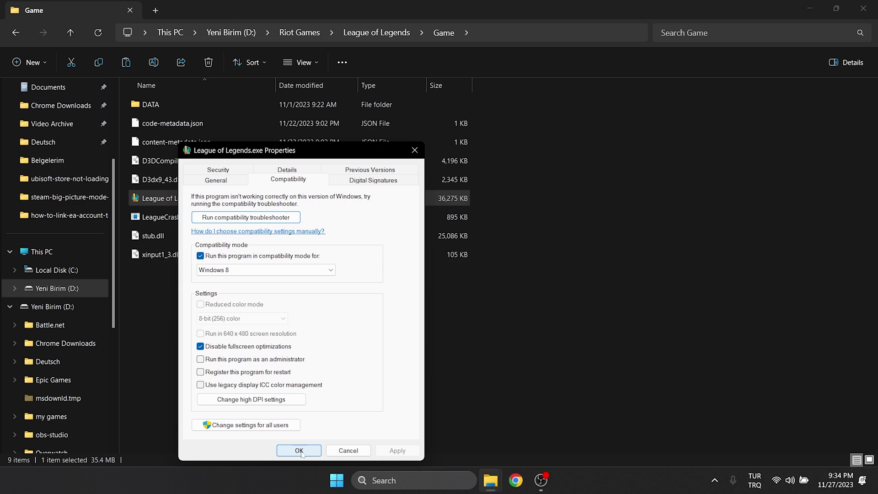
pyautogui.click(299, 451)
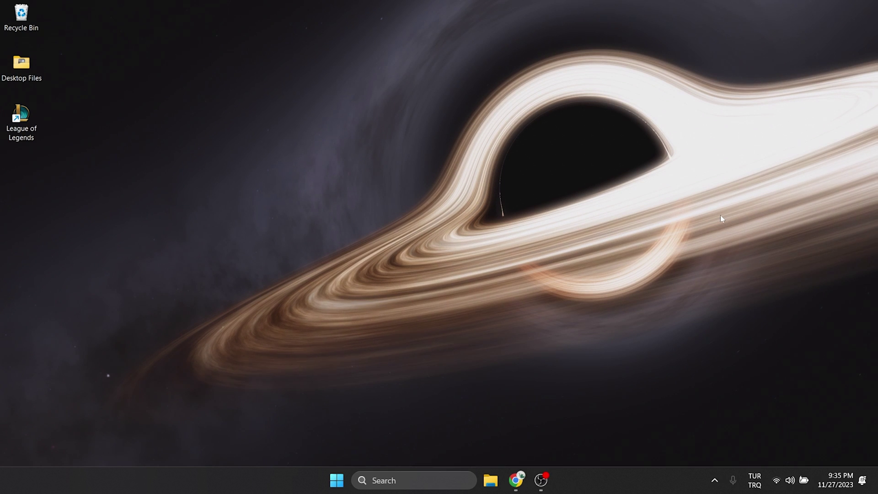
# Download the Windows Hextech Repair Tool from the support article and run its .msi installer.
pyautogui.click(515, 484)
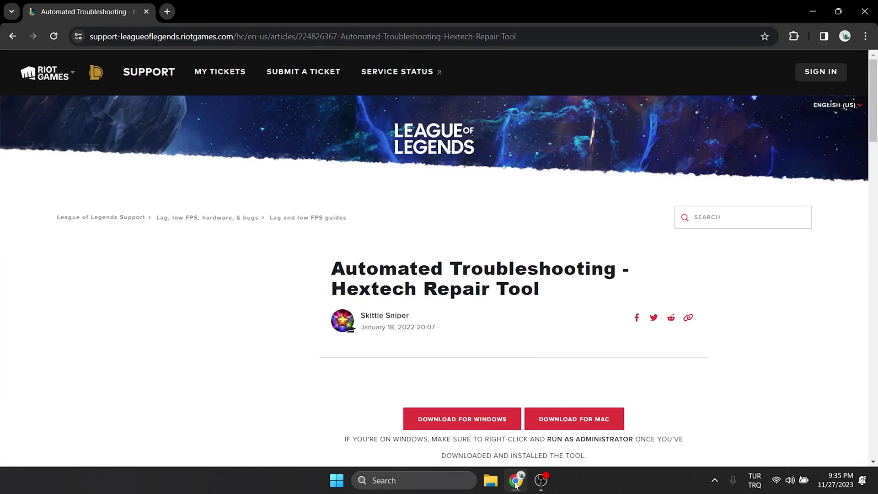
pyautogui.scroll(-4, 763, 339)
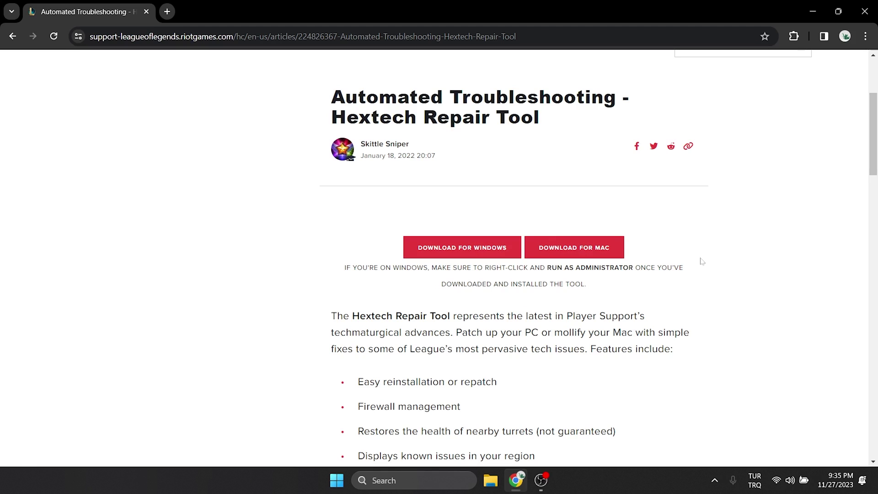
pyautogui.click(476, 251)
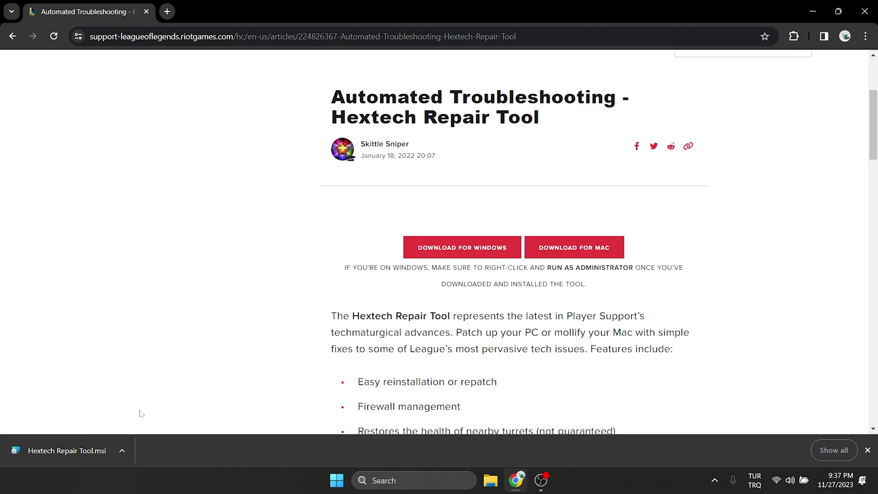
pyautogui.click(41, 449)
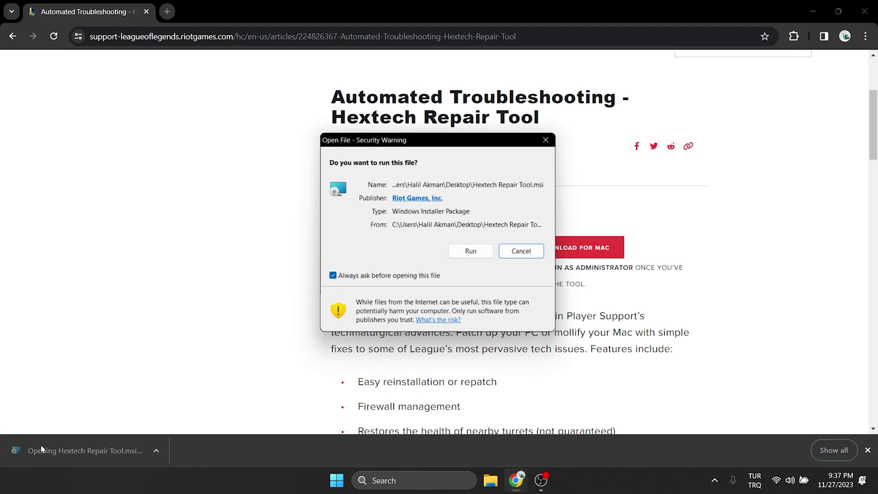
pyautogui.click(472, 252)
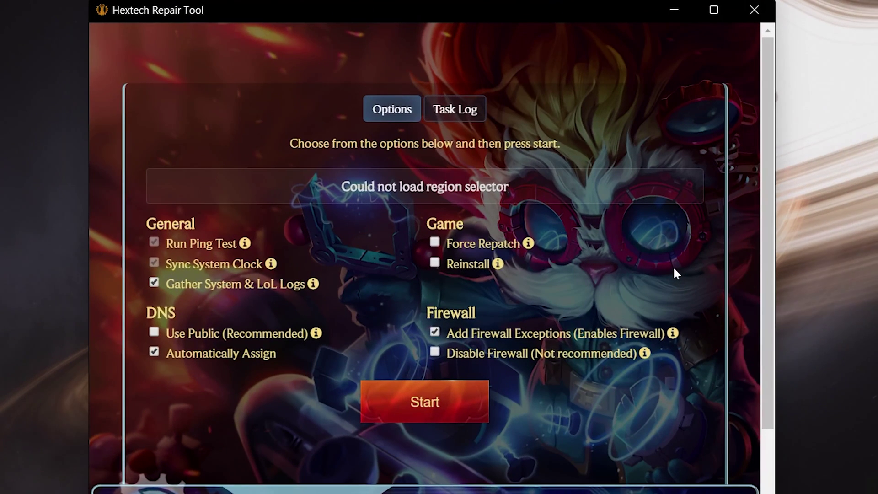
# Enable Force Repatch and Reinstall under Game and start the repair.
pyautogui.click(433, 241)
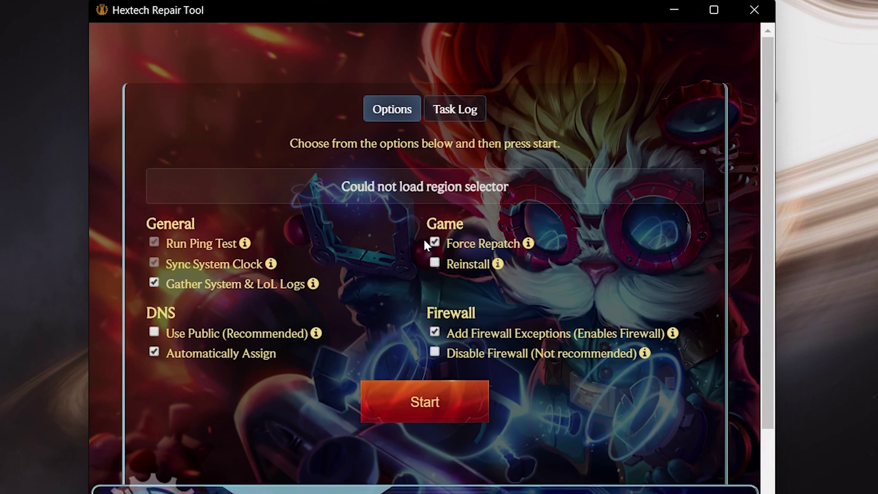
pyautogui.click(434, 264)
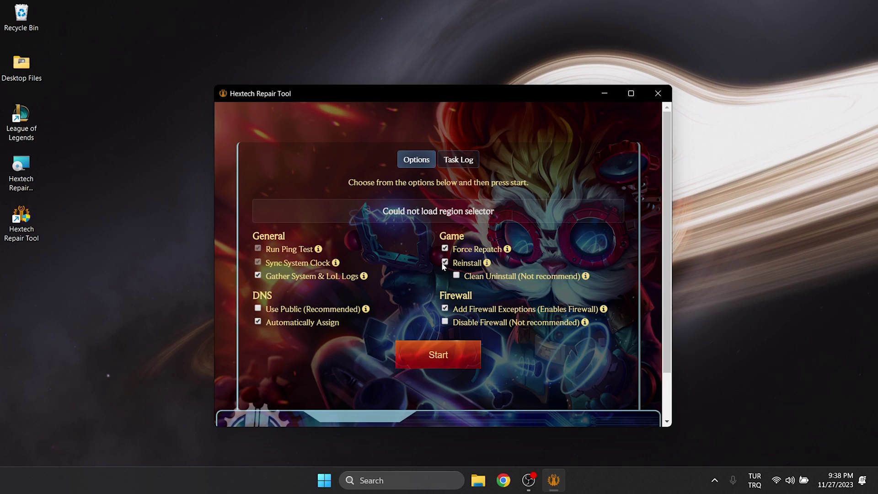
pyautogui.click(454, 354)
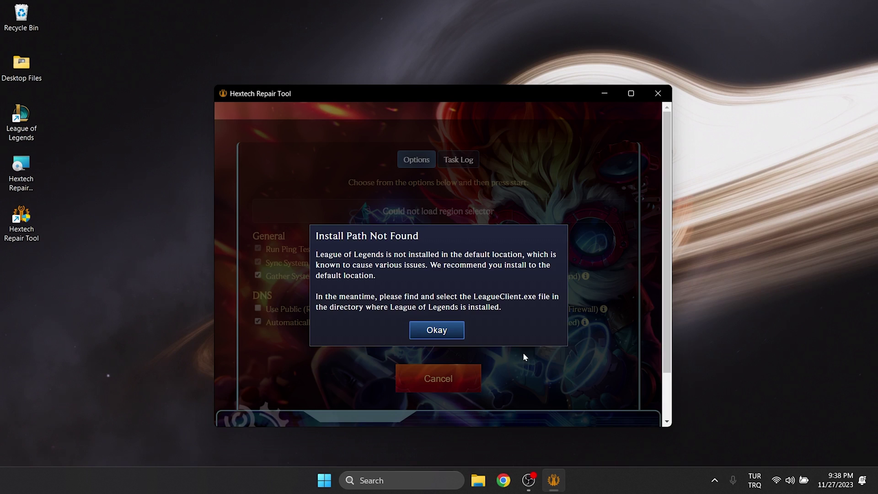
# Point the repair at LeagueClient.exe in Riot Games\League of Legends, then acknowledge the All Done notice.
pyautogui.click(448, 330)
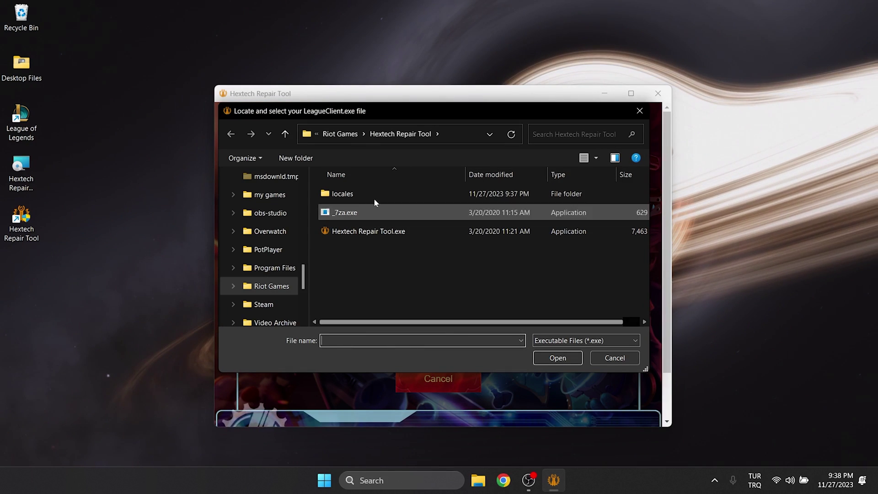
pyautogui.click(349, 133)
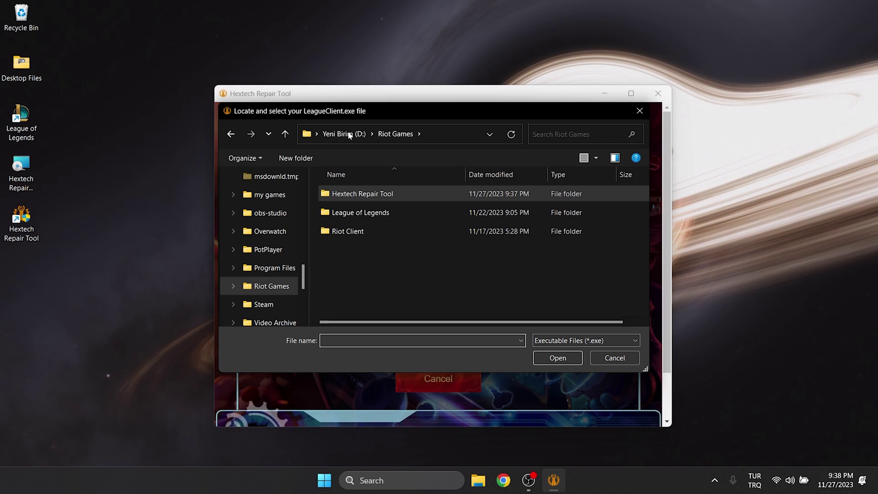
pyautogui.doubleClick(361, 212)
pyautogui.scroll(-1, 362, 214)
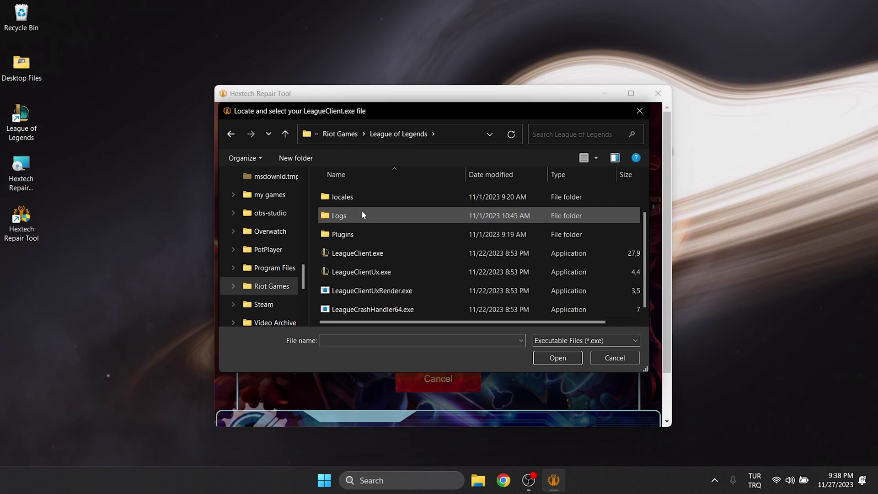
pyautogui.click(404, 252)
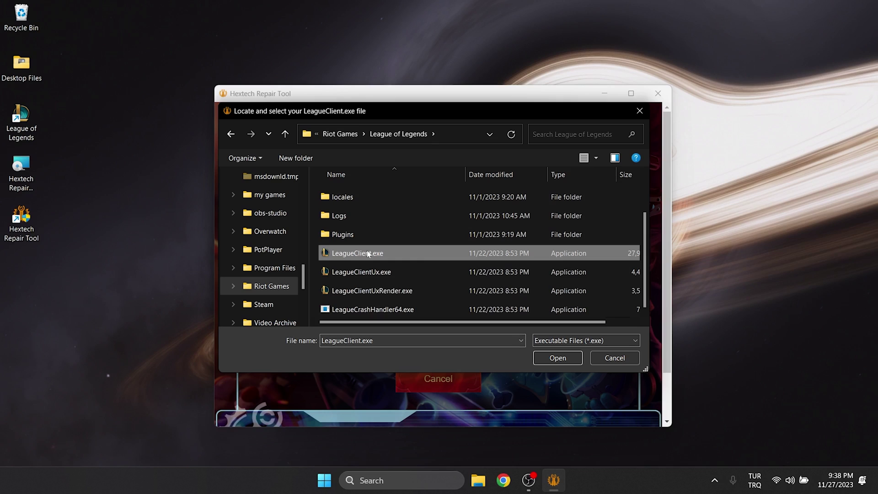
pyautogui.click(544, 361)
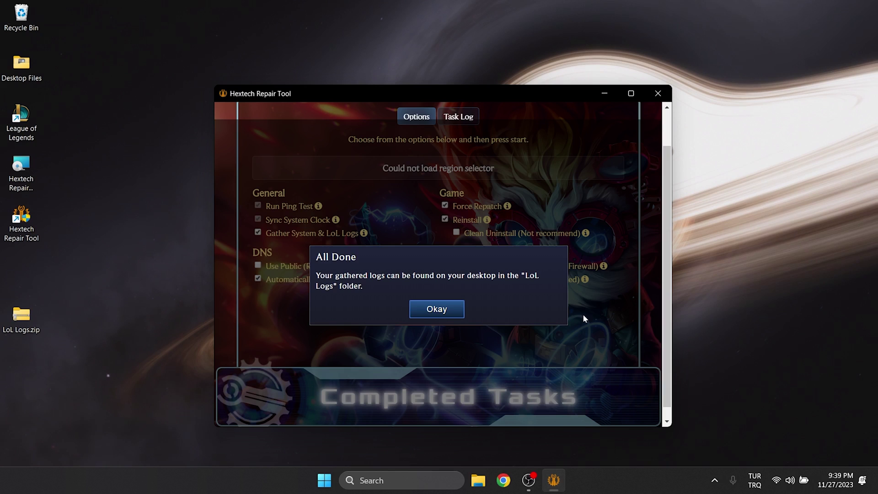
pyautogui.click(460, 315)
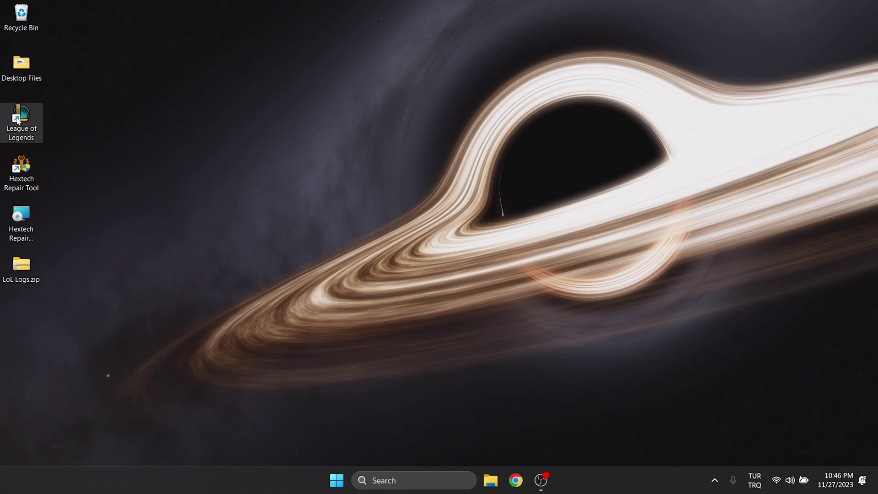
# Open the game shortcut's file location in a maximized Explorer and go up to Riot Games.
pyautogui.rightClick(17, 120)
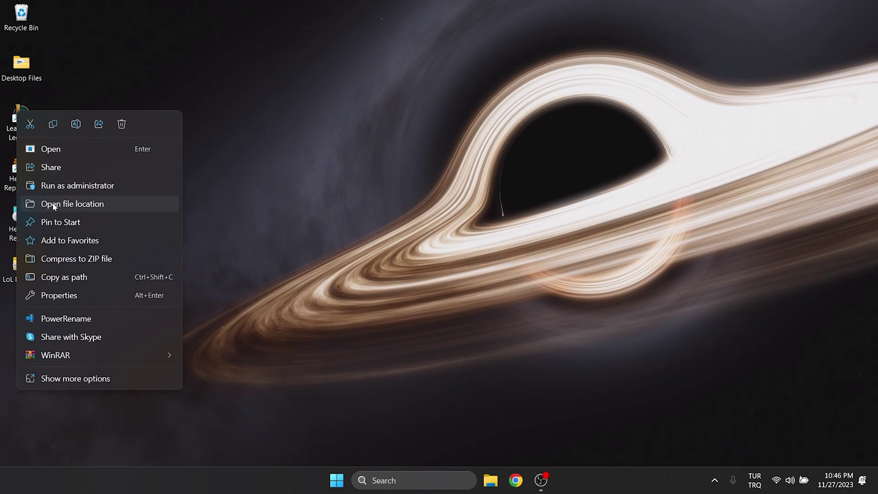
pyautogui.click(73, 204)
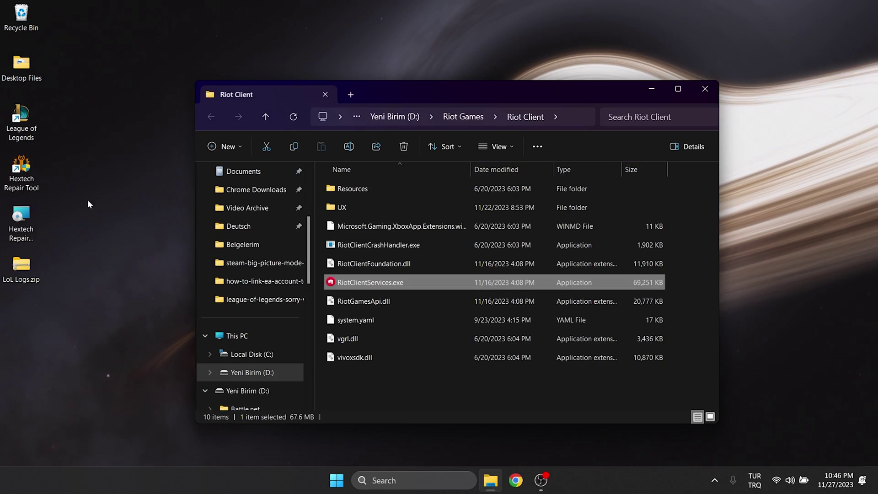
pyautogui.doubleClick(493, 86)
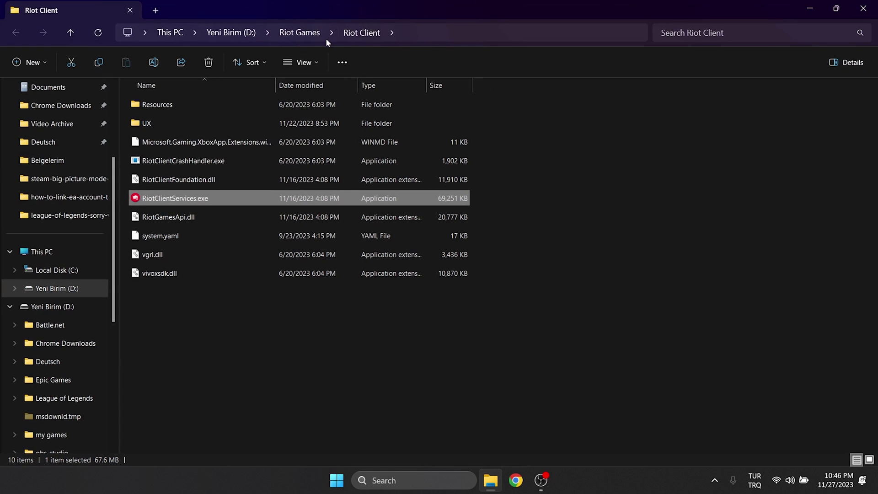
pyautogui.click(312, 38)
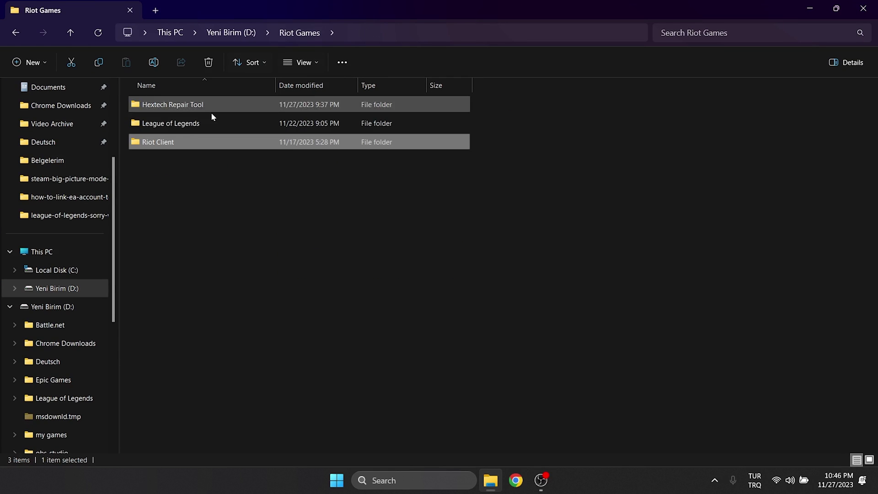
# Rename the League of Legends folder to League of LegendsA and close Explorer.
pyautogui.click(182, 128)
pyautogui.press('F2')
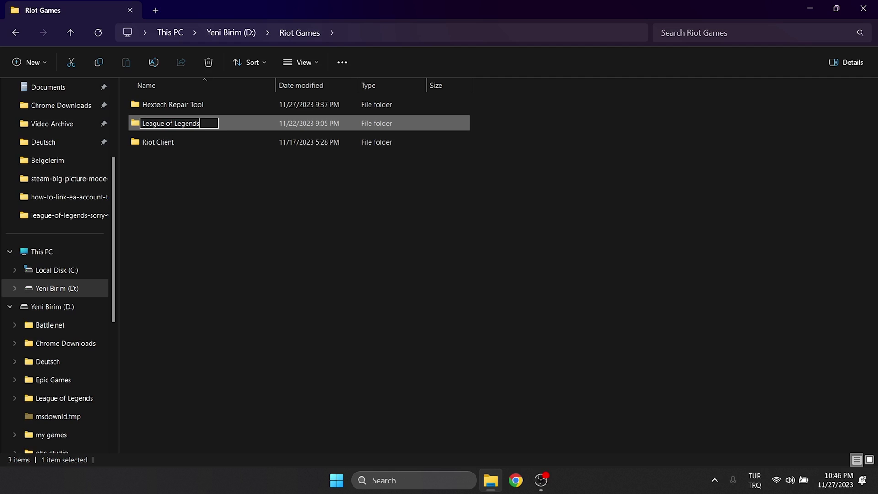
pyautogui.write('A')
pyautogui.press('Return')
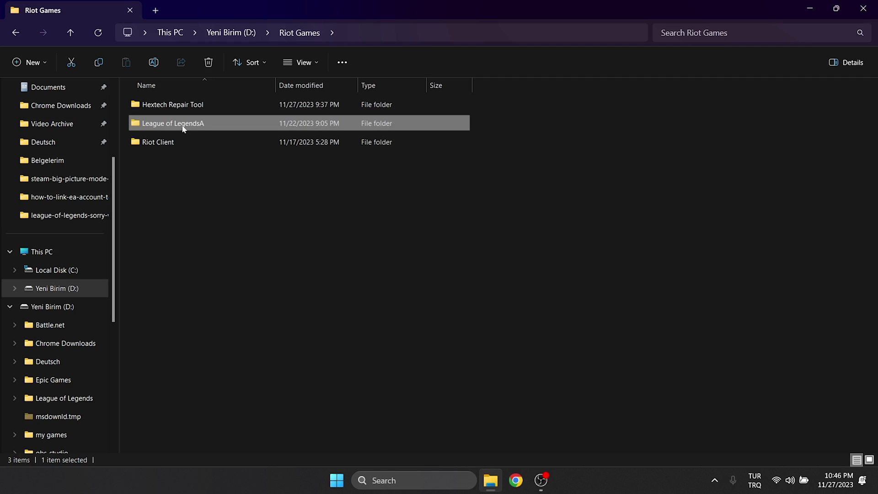
pyautogui.click(215, 202)
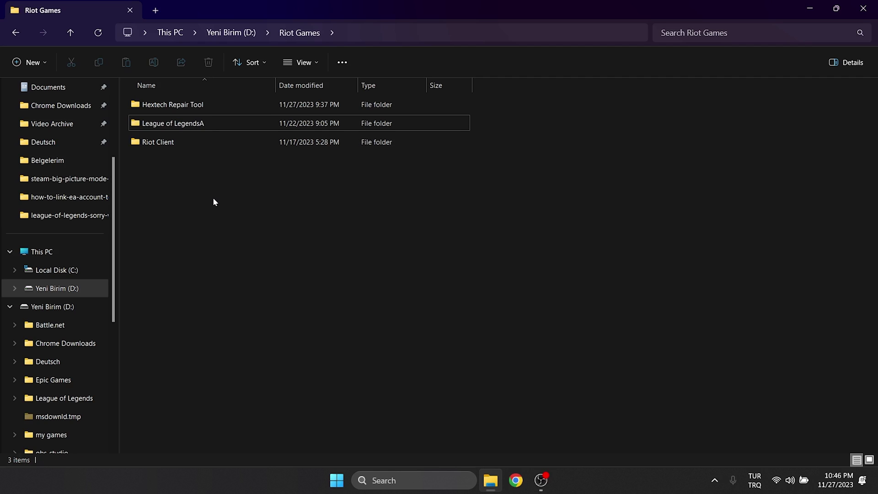
pyautogui.click(863, 9)
# Launch League of Legends, install it into League of LegendsA, decline auto-update, and close Riot Client.
pyautogui.doubleClick(21, 121)
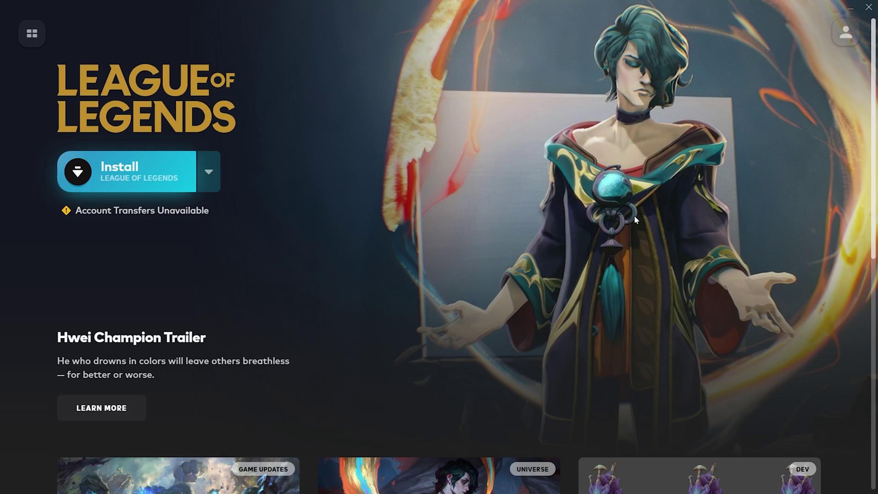
pyautogui.click(129, 183)
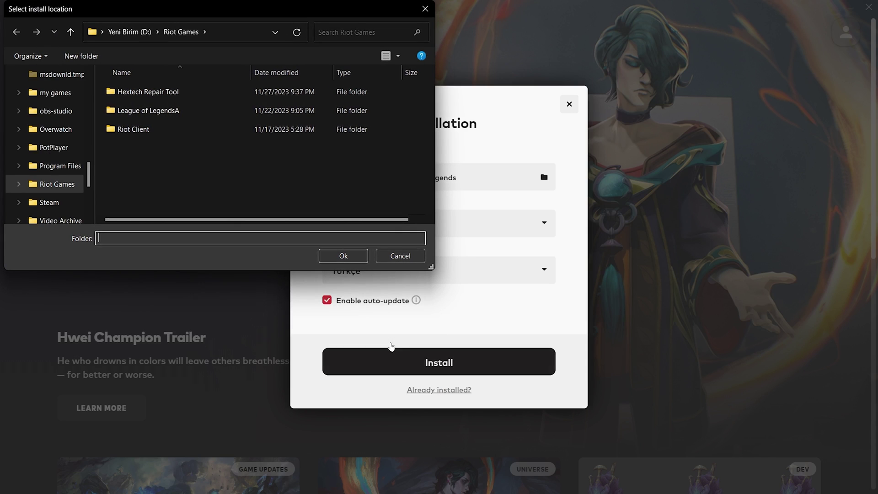
pyautogui.click(170, 113)
pyautogui.doubleClick(170, 113)
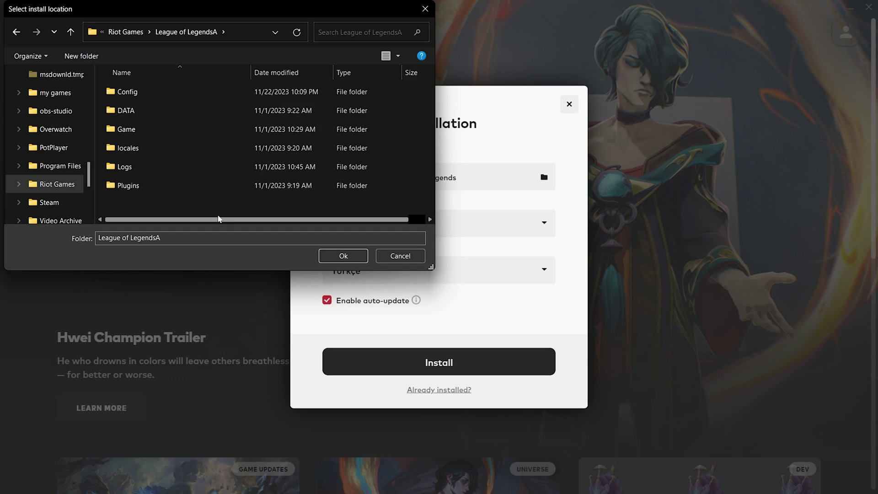
pyautogui.click(337, 257)
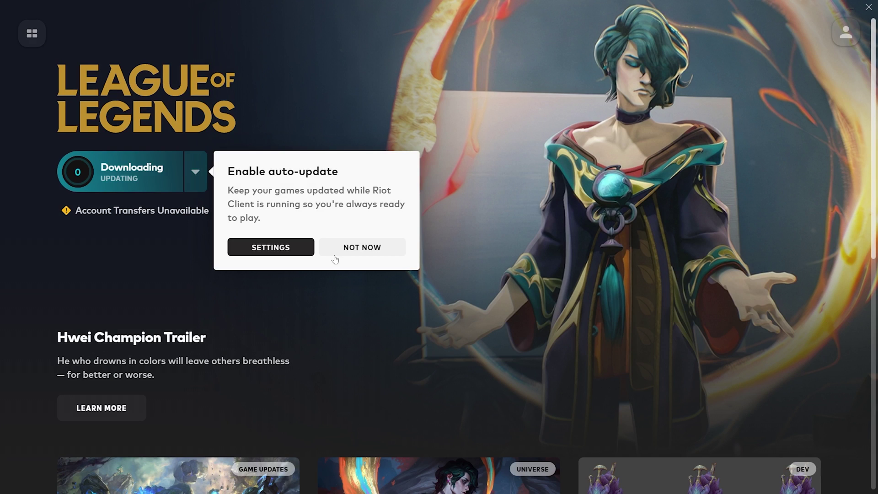
pyautogui.click(334, 255)
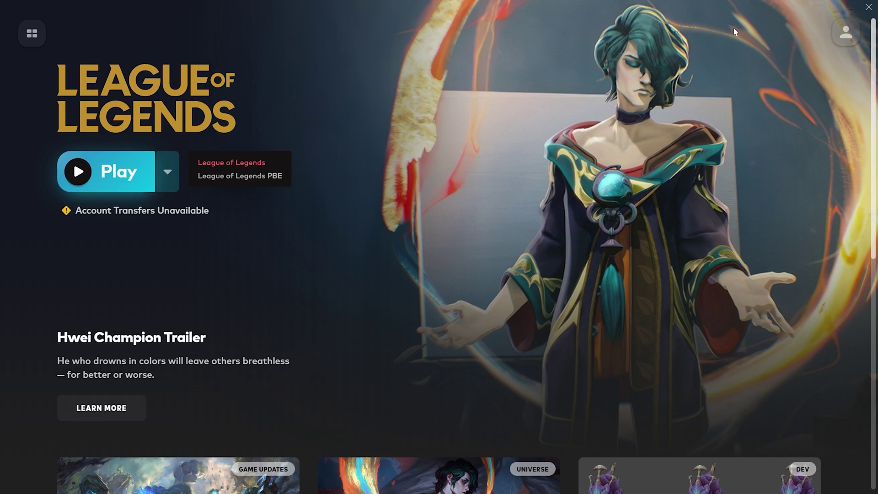
pyautogui.click(869, 7)
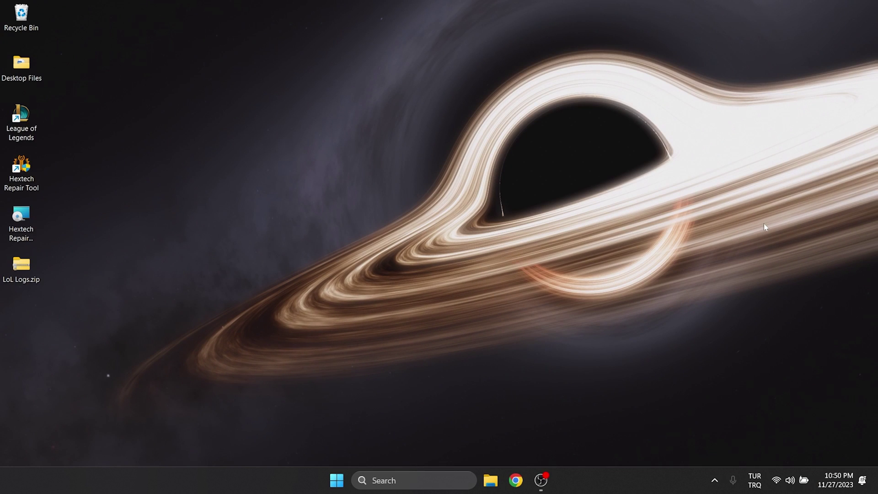